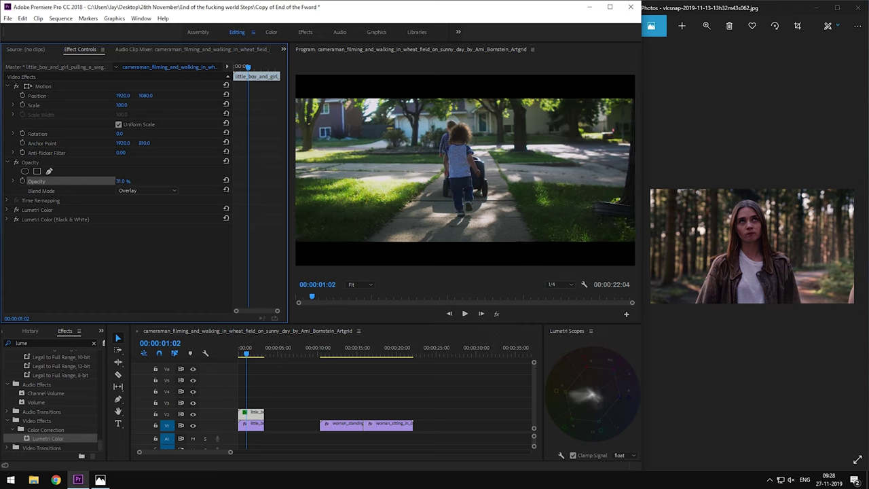
Set the black-and-white overlay clip's opacity to 55% and compare the shot with track V2 hidden and shown
drag(124, 182, 125, 181)
click(193, 414)
click(193, 413)
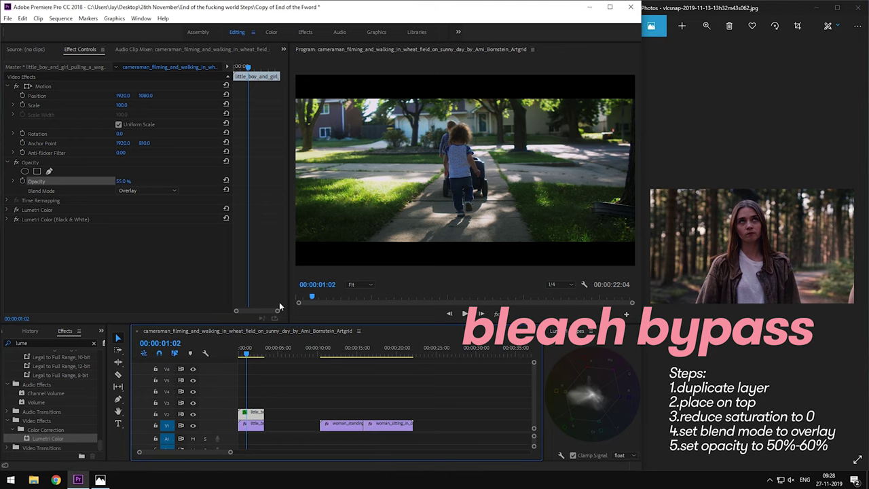
Create an adjustment layer and place it on track V3 above the first clip, trimmed to the clip's length
click(48, 241)
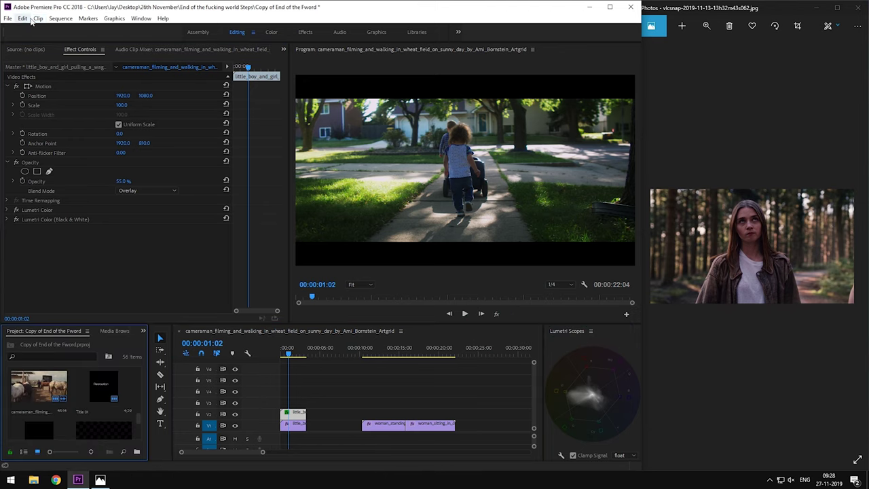
click(35, 19)
mouse_move(8, 19)
mouse_move(129, 29)
click(180, 109)
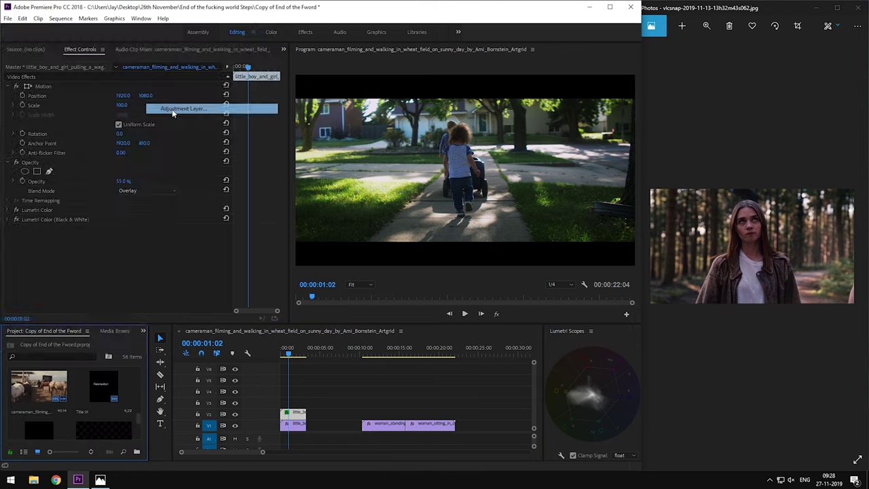
click(336, 274)
drag(38, 408, 295, 402)
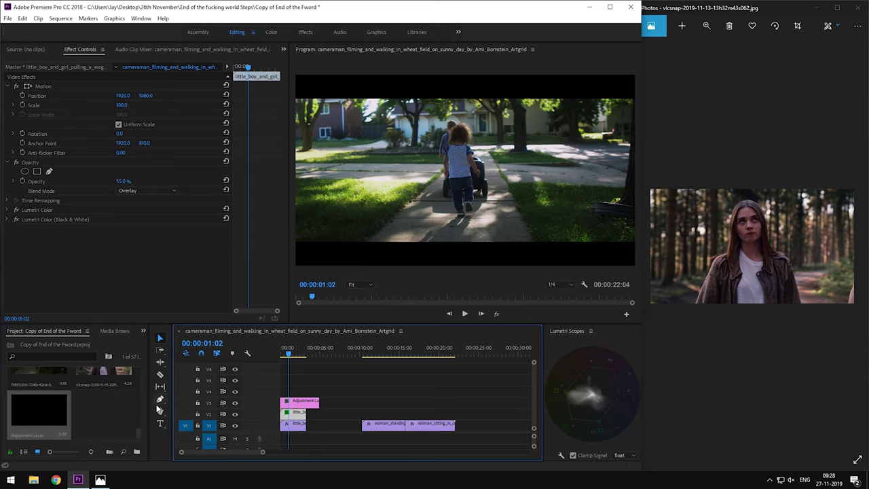
drag(148, 407, 125, 406)
drag(272, 403, 259, 402)
Apply Lumetri Color to the adjustment layer and lower its Basic Correction Highlights to -34
key(shift+7)
drag(57, 443, 245, 405)
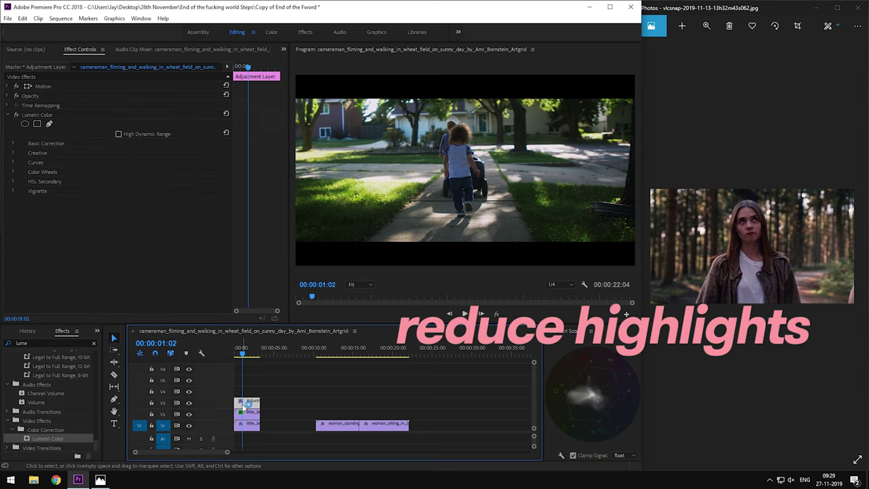
click(13, 143)
scroll(59, 208, down, 1)
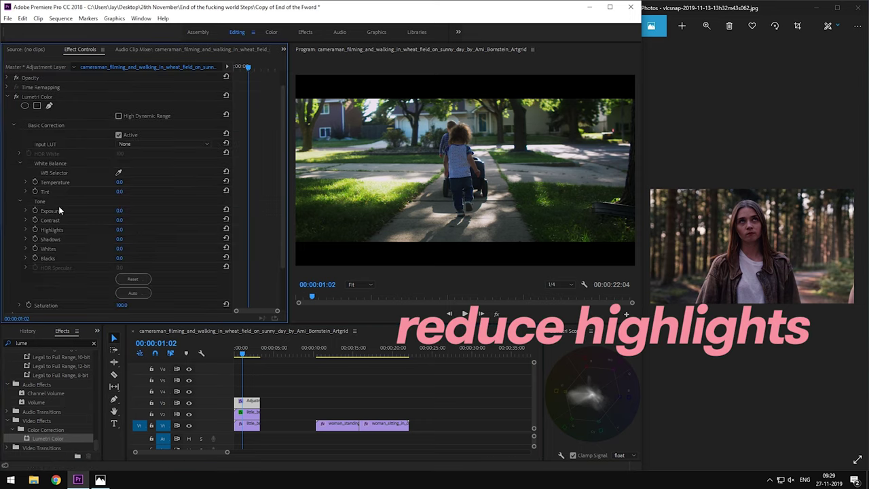
drag(121, 230, 90, 230)
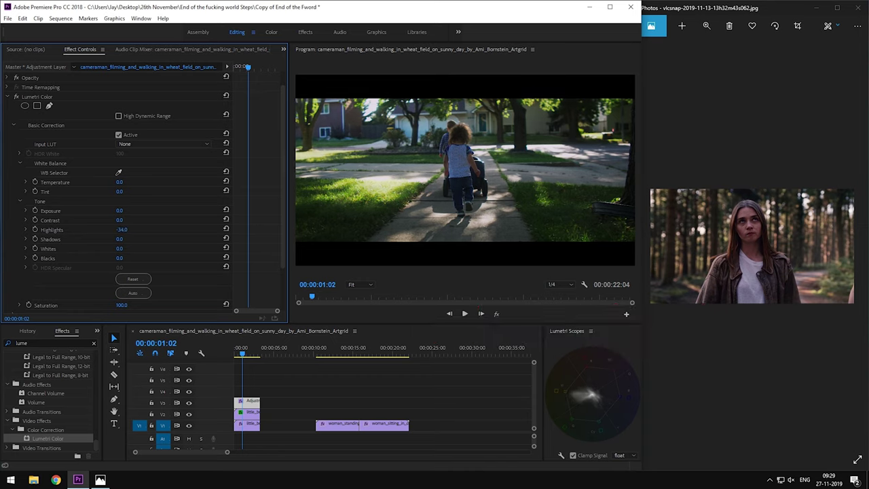
Rename the adjustment layer's Lumetri Color effect with the label Highlights
scroll(2, 138, up, 1)
click(7, 115)
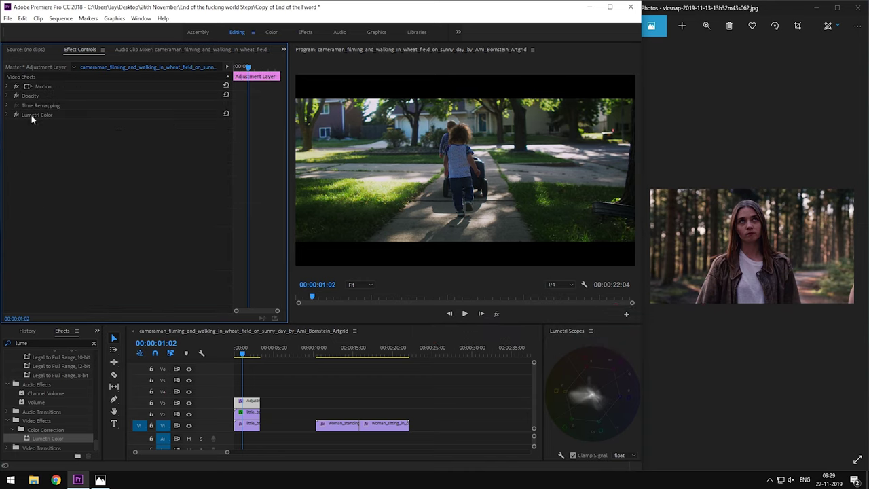
right_click(45, 115)
click(54, 120)
text(Highlights)
key(Return)
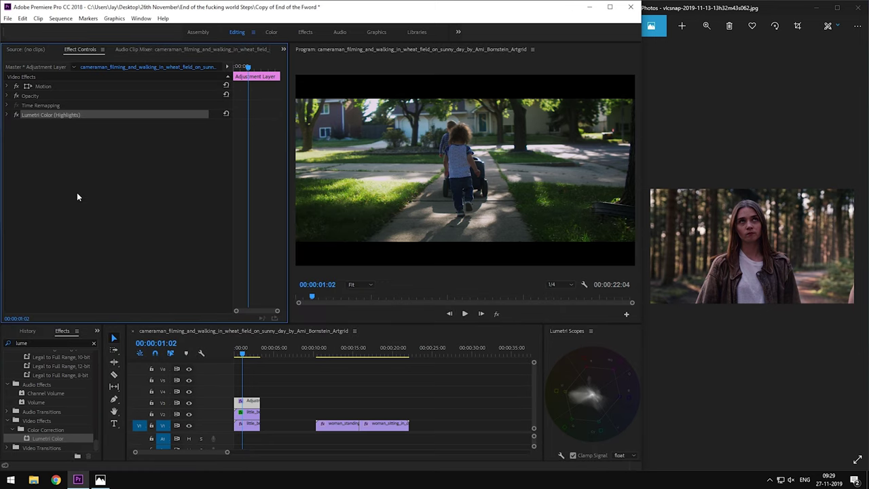
Add a second Lumetri Color effect with the Swarland MOD Colorist Factory LUT as its Creative look at 55 intensity
double_click(55, 440)
click(13, 163)
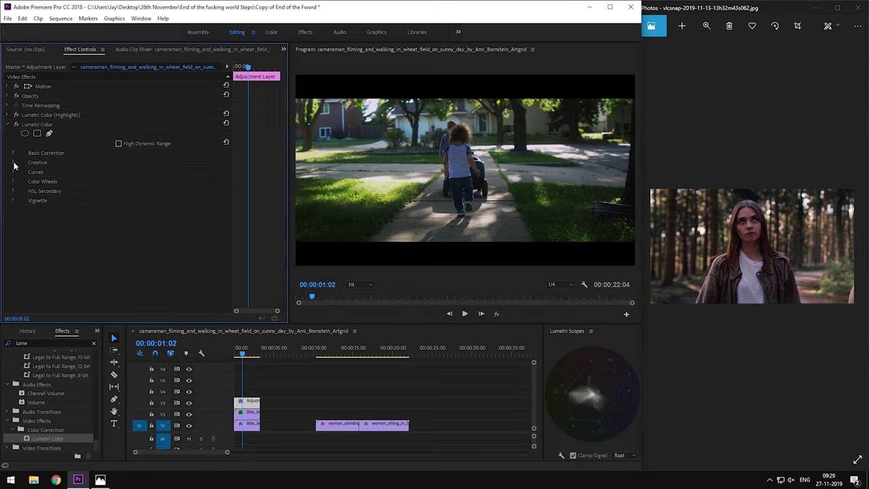
click(127, 181)
click(232, 35)
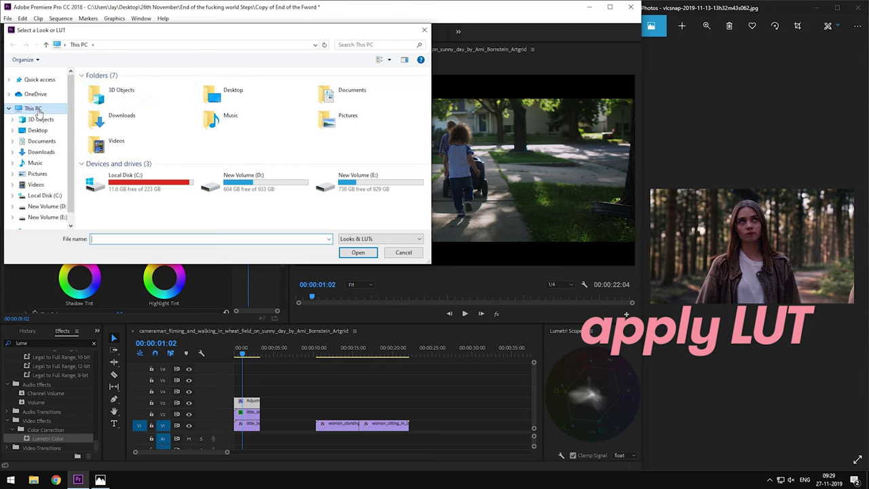
click(37, 129)
double_click(167, 105)
double_click(140, 87)
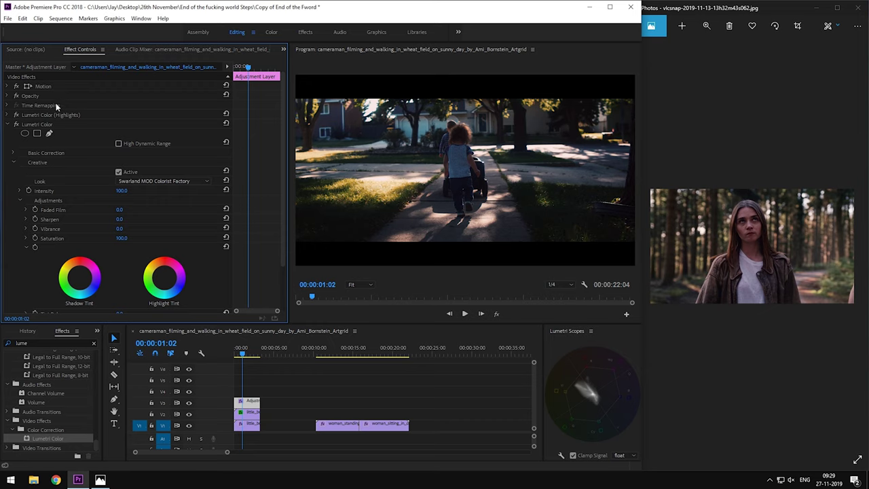
drag(121, 190, 89, 191)
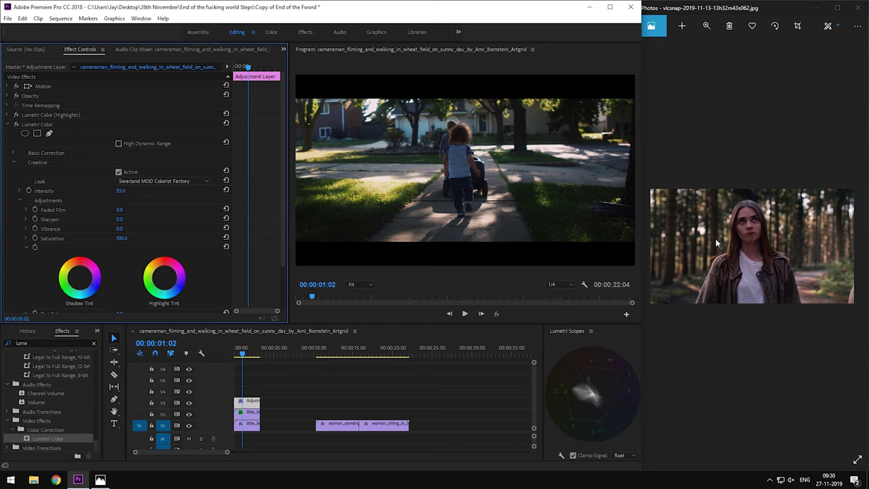
Match the pavement's tone to the reference still by setting the second Lumetri effect's Temperature to 20 and Tint to 15
click(13, 153)
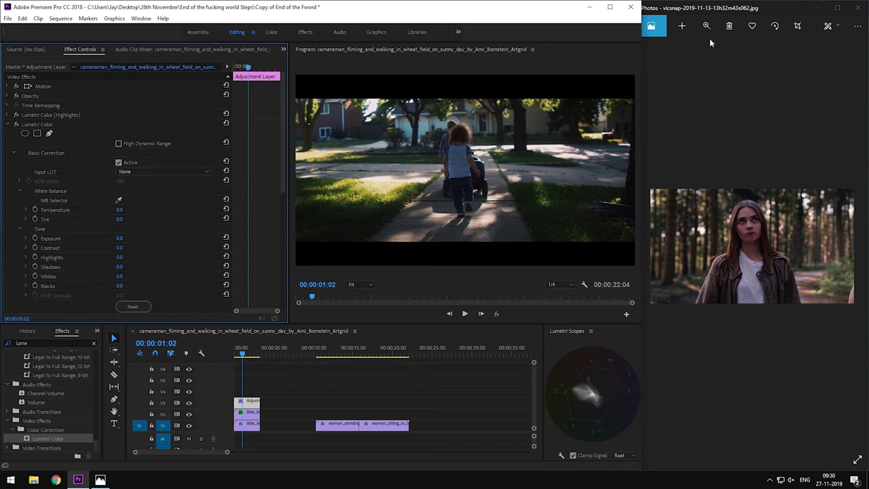
click(736, 68)
scroll(822, 275, up, 10)
click(360, 285)
click(363, 347)
drag(633, 179, 633, 208)
drag(469, 276, 504, 277)
drag(632, 203, 632, 212)
drag(503, 279, 491, 279)
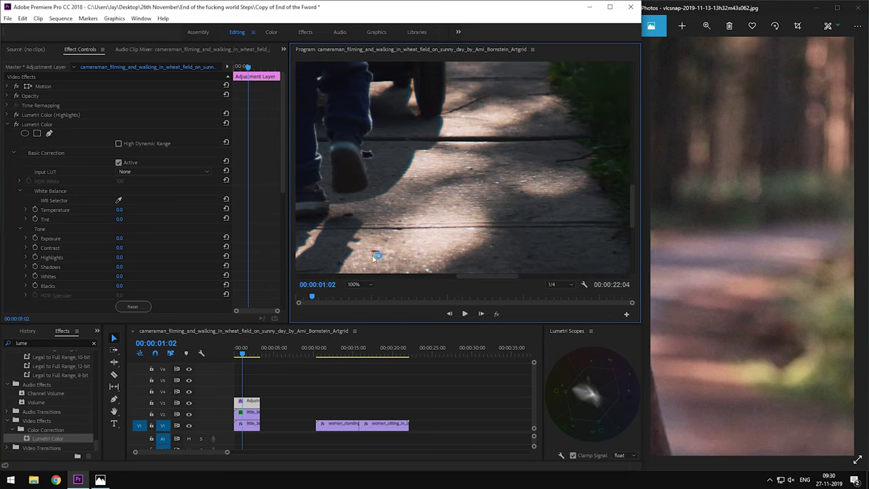
mouse_move(118, 210)
mouse_down()
mouse_move(139, 210)
mouse_move(121, 219)
mouse_move(130, 219)
mouse_up()
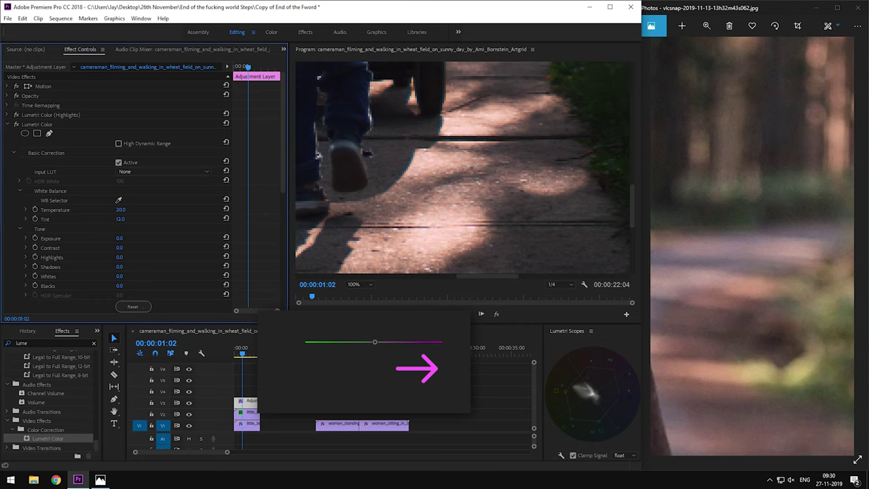
drag(133, 219, 132, 219)
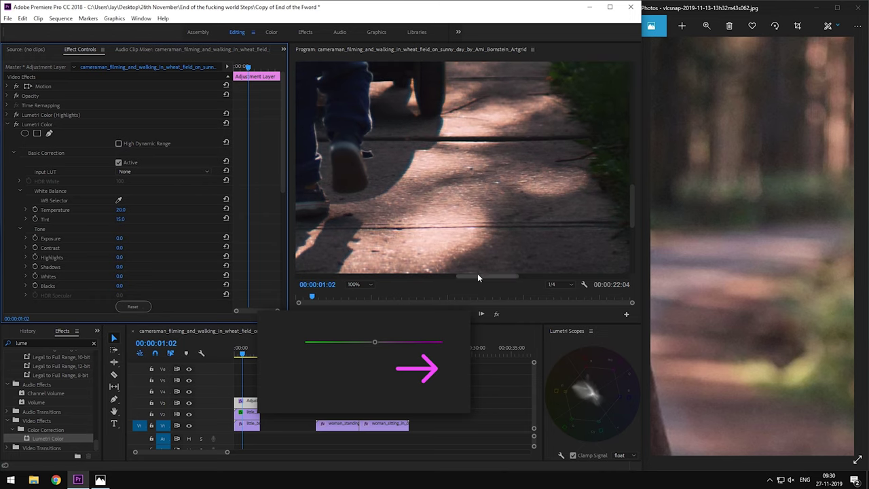
click(353, 284)
click(360, 295)
double_click(783, 251)
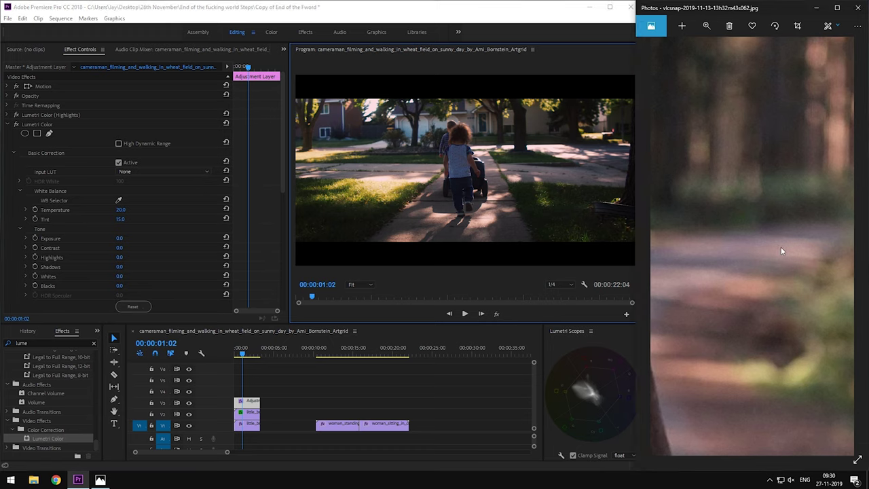
Reduce the Creative Saturation of the LUT's Lumetri effect to 91, using the skin in the reference still as a guide
right_click(38, 122)
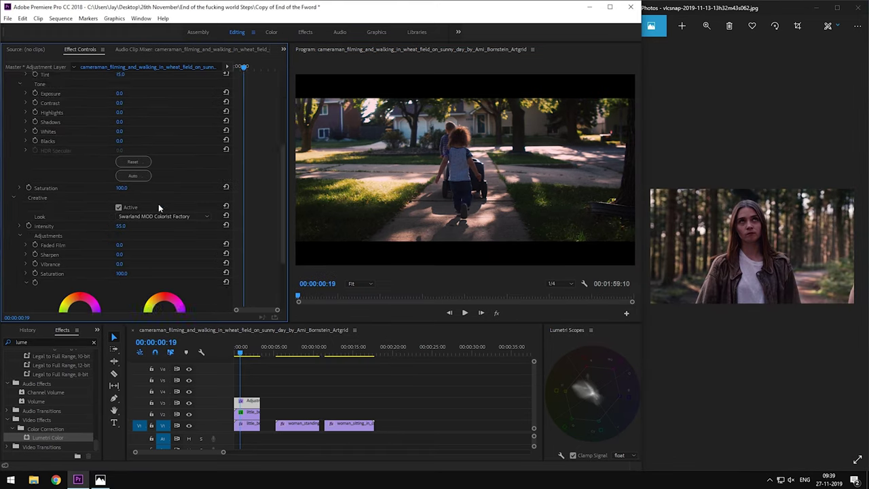
scroll(158, 204, down, 1)
click(696, 275)
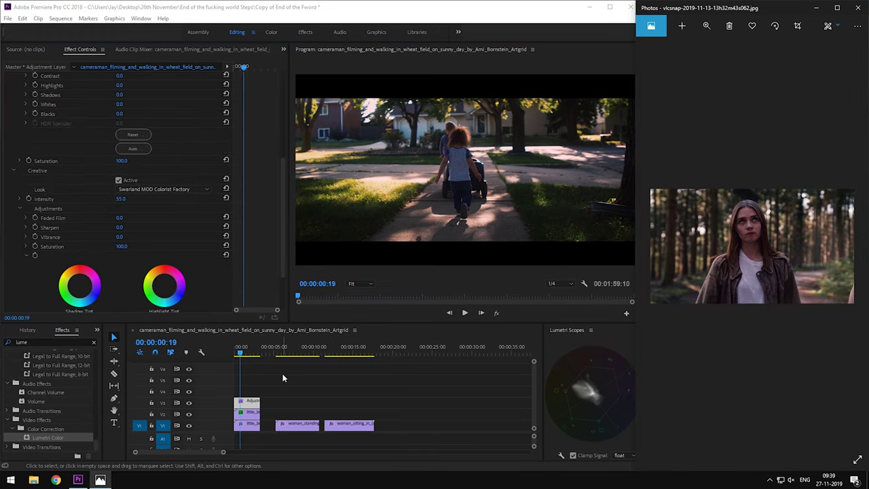
click(707, 26)
drag(668, 47, 676, 46)
drag(720, 174, 759, 175)
scroll(759, 175, down, 4)
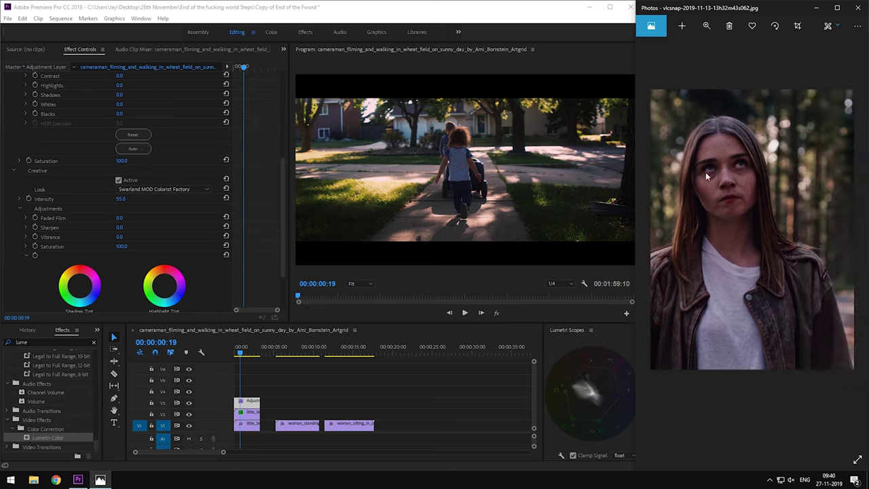
scroll(79, 214, down, 2)
drag(121, 192, 120, 192)
click(358, 285)
click(360, 292)
click(733, 232)
scroll(733, 232, down, 4)
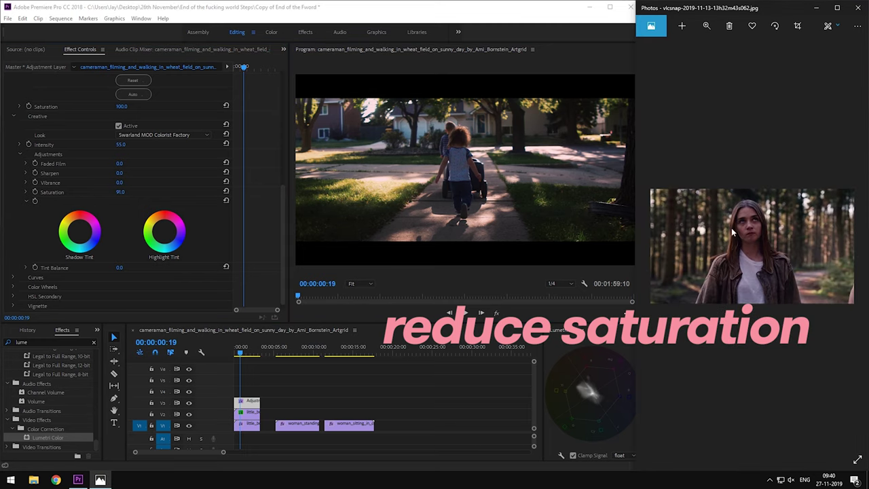
Compare the first shot with the adjustment layer track hidden and shown, and save the project
click(189, 403)
click(189, 403)
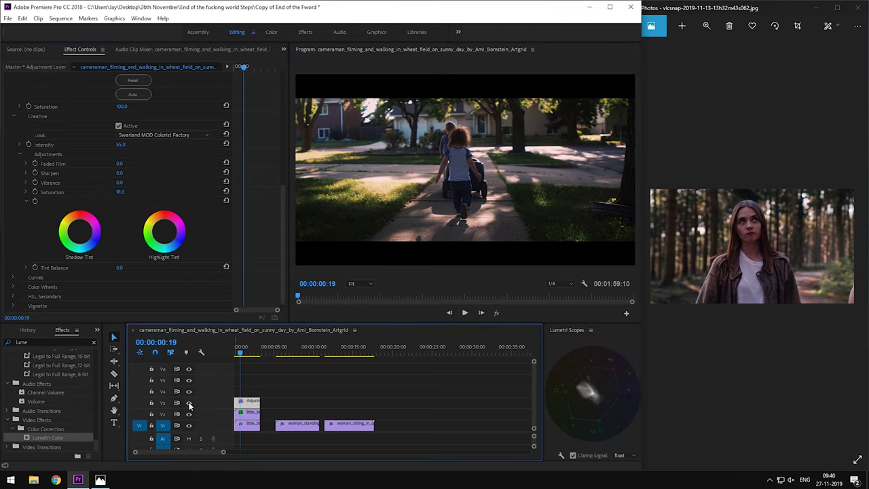
click(189, 402)
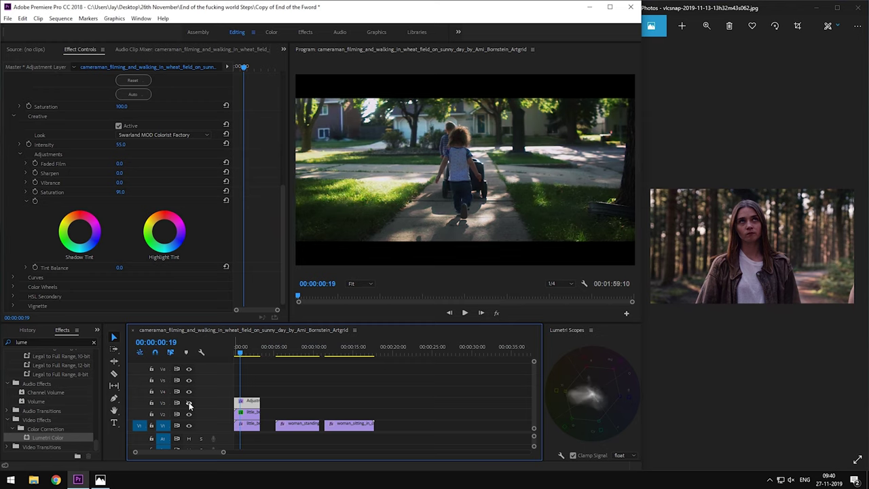
click(190, 403)
click(190, 403)
click(189, 403)
key(ctrl+s)
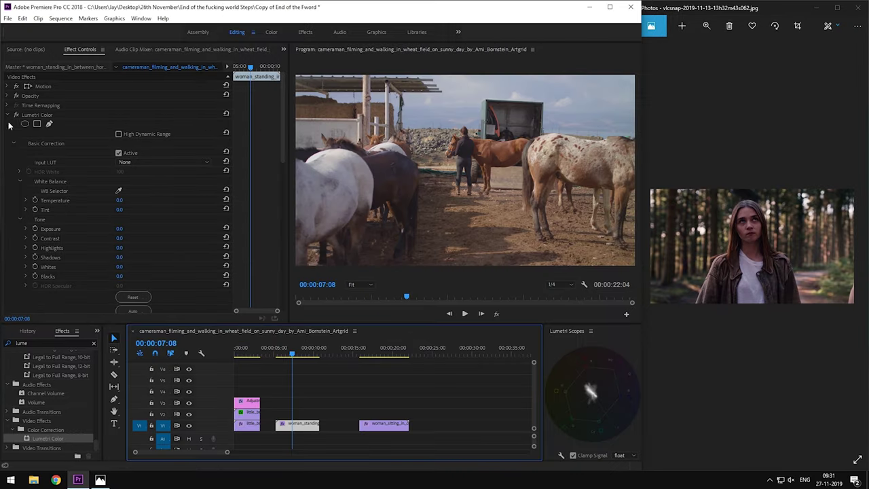
Fully desaturate the duplicated horse clip on V2 with its second Lumetri Color effect
click(7, 115)
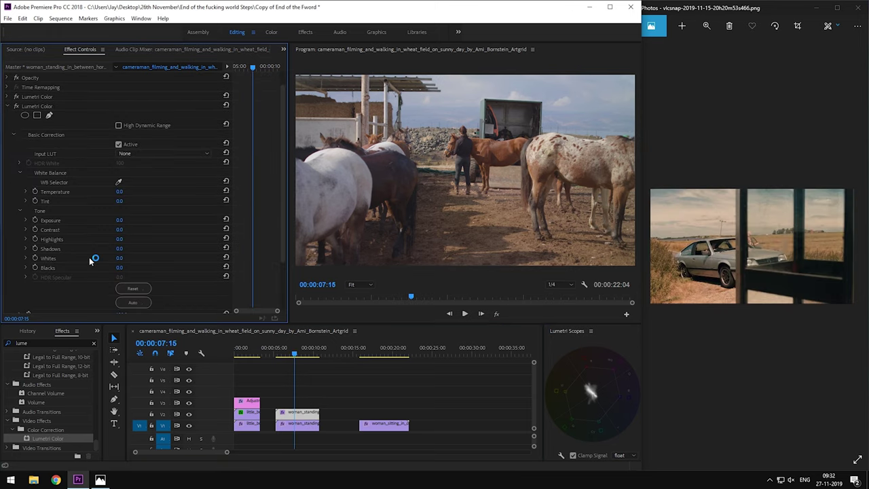
scroll(93, 257, down, 1)
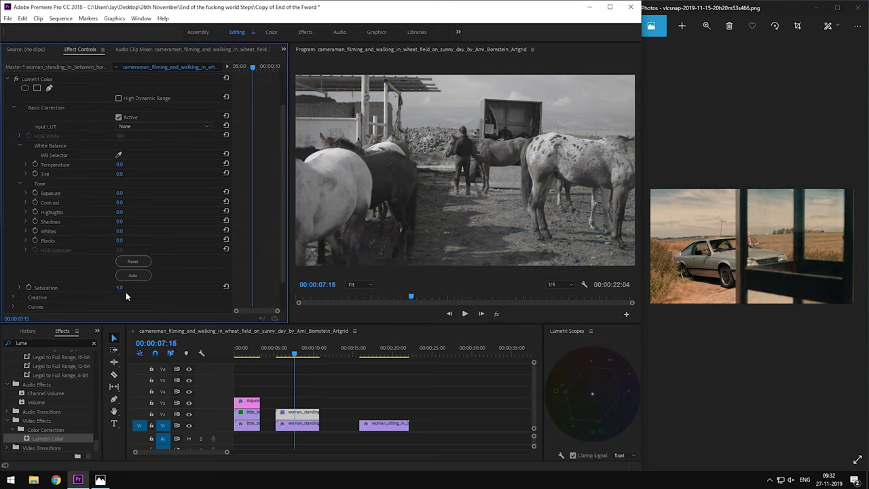
scroll(123, 282, up, 2)
click(7, 124)
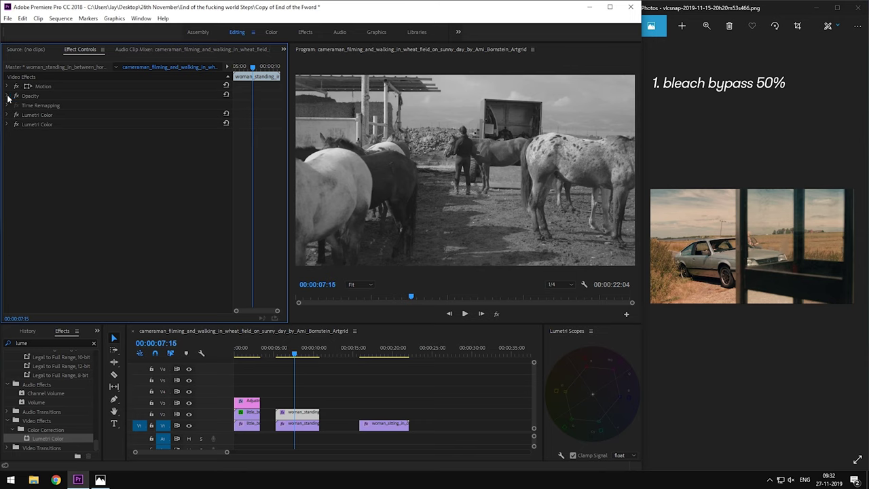
Set the duplicated horse clip's blend mode to Overlay and its opacity to 50%
click(6, 95)
click(144, 124)
click(139, 266)
click(125, 115)
text(50)
key(Return)
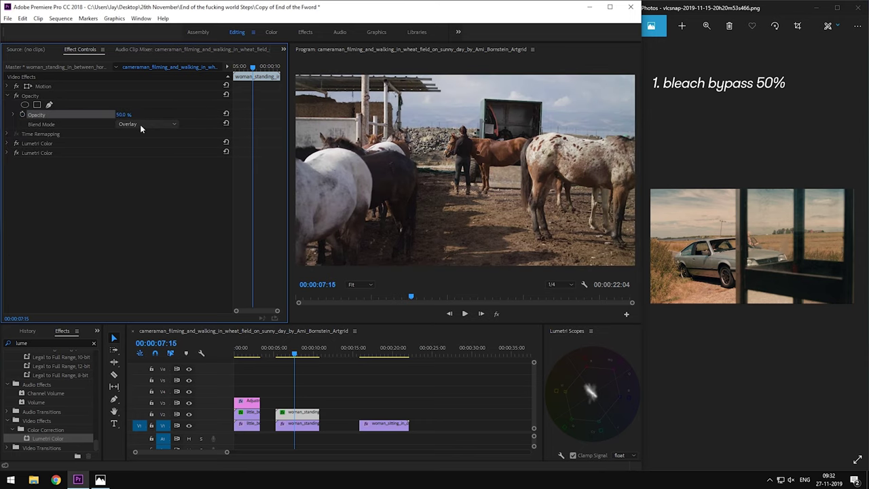
click(7, 96)
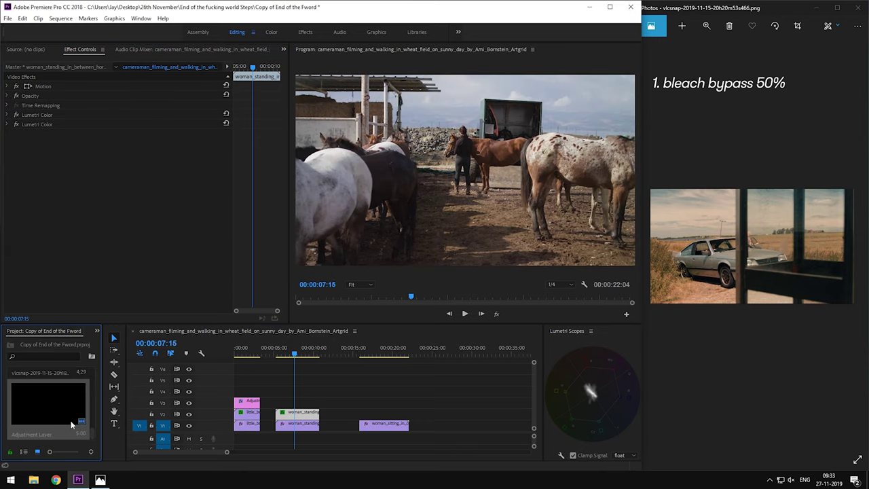
Place the adjustment layer on V3 over the full horse clip and apply Lumetri Color to it
drag(48, 407, 274, 406)
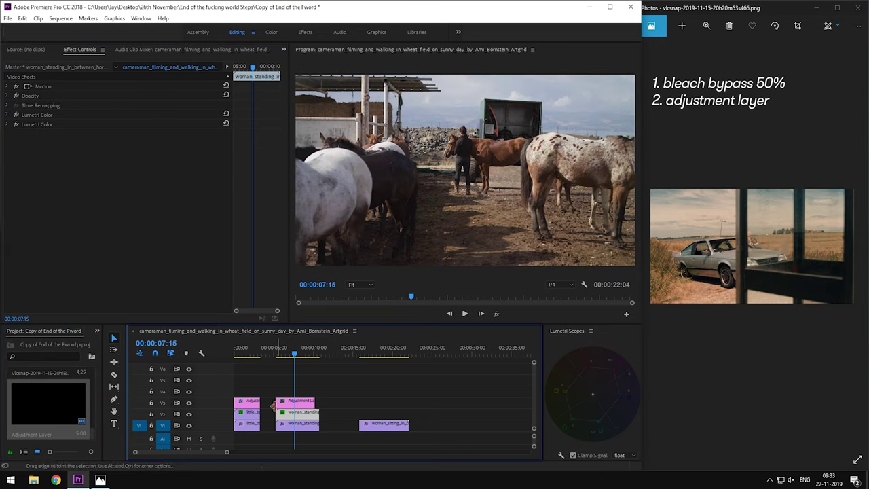
click(309, 402)
click(97, 331)
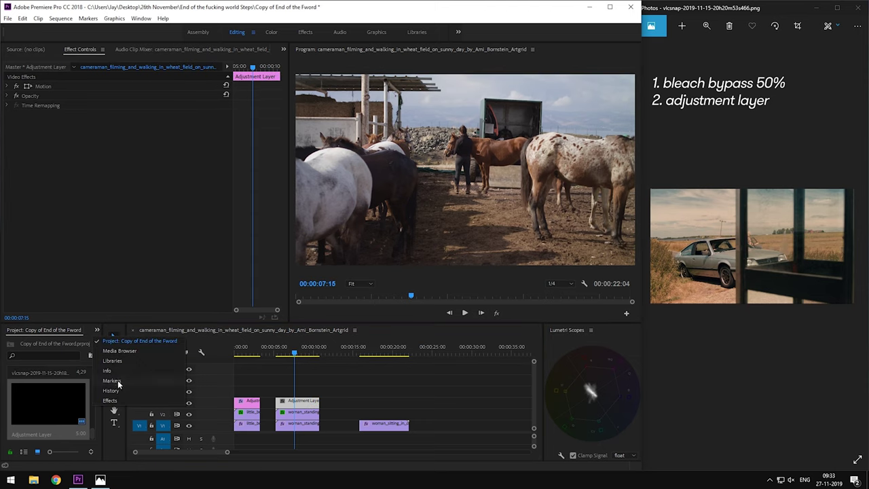
click(109, 401)
double_click(53, 438)
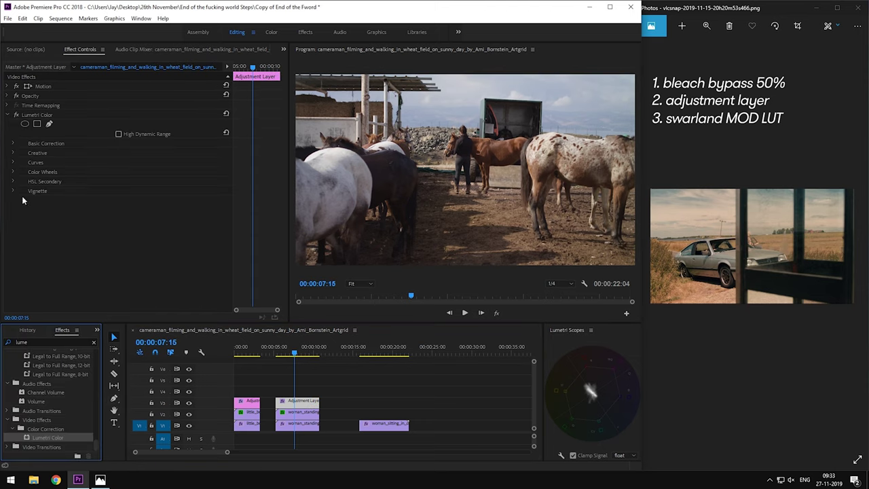
Load Swarland MOD Colorist Factory.cube as the Creative look of the horse shot's adjustment layer
click(13, 153)
click(163, 171)
click(245, 33)
double_click(129, 88)
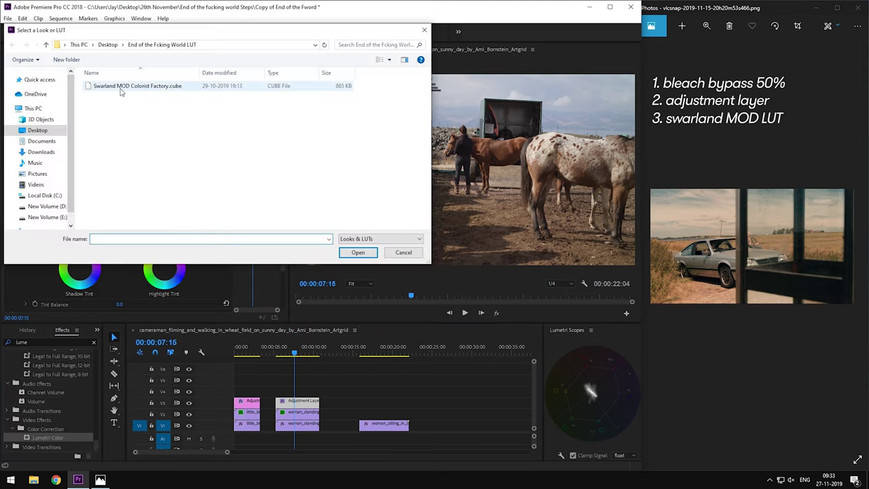
scroll(142, 181, down, 2)
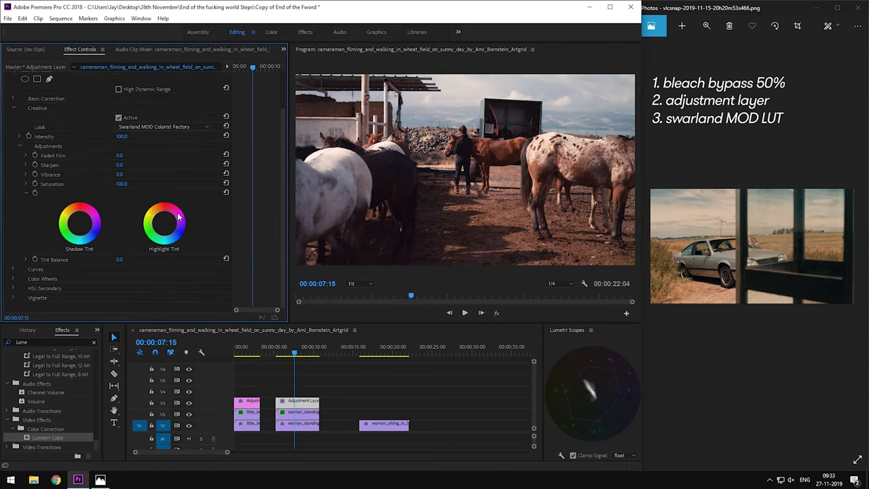
Set the horse shot's Creative look intensity to 45 and rename its Lumetri Color effect as LUT
drag(125, 141, 118, 141)
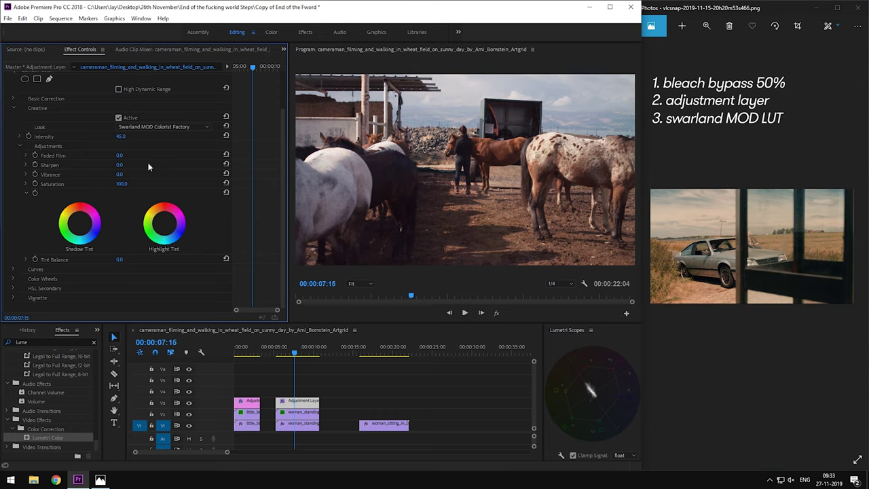
scroll(32, 177, up, 2)
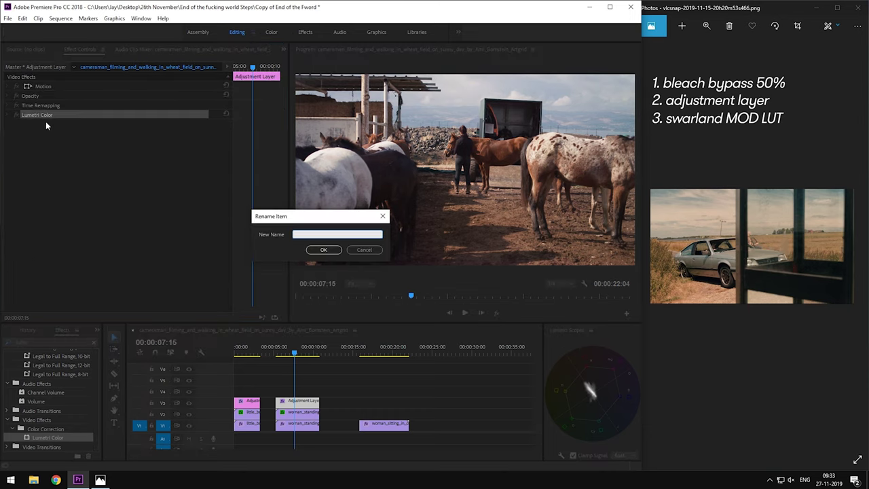
key(Return)
In the horse adjustment layer's Basic Correction, set Temperature to 30 and Tint to -16, and compare the grade by toggling V3
click(8, 114)
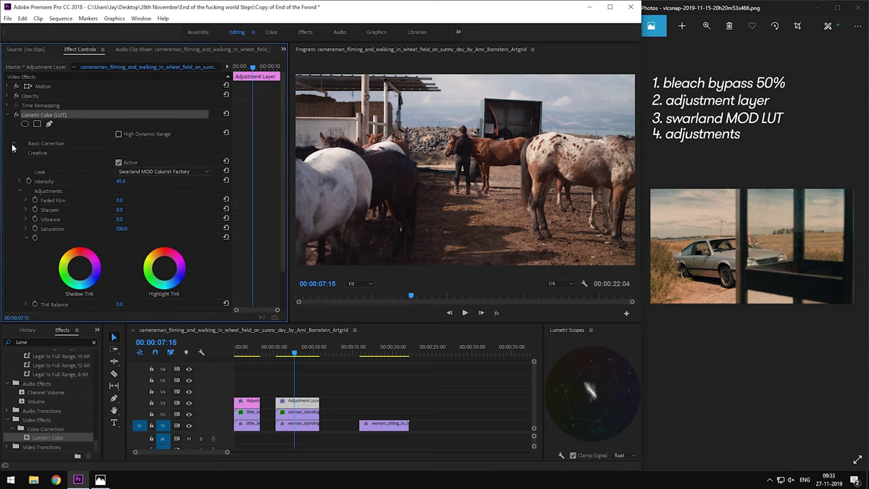
click(154, 216)
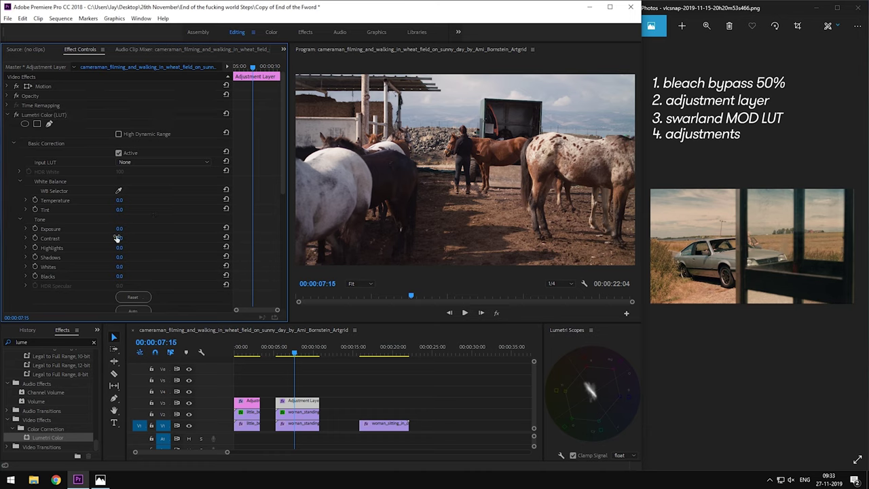
drag(123, 210, 106, 210)
drag(120, 200, 124, 199)
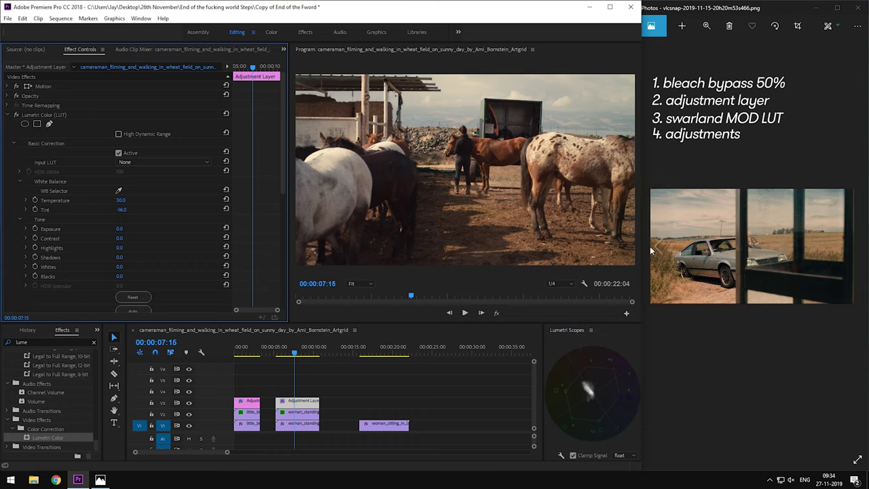
click(9, 114)
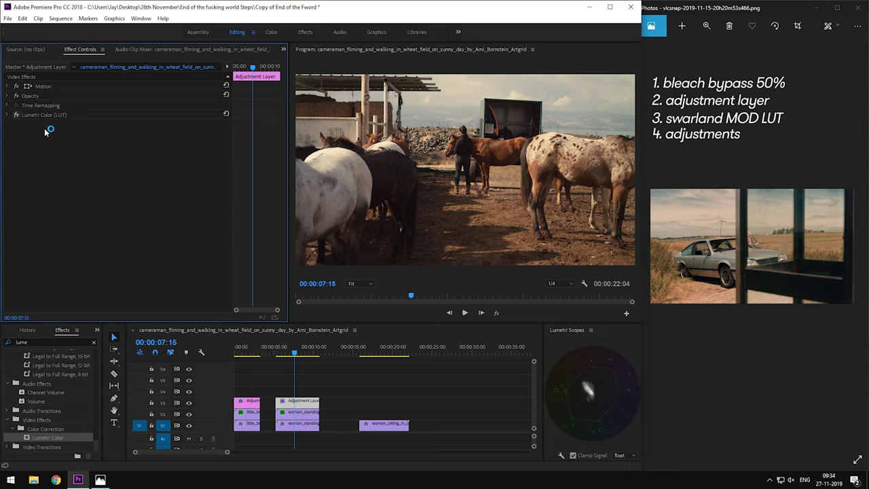
click(189, 403)
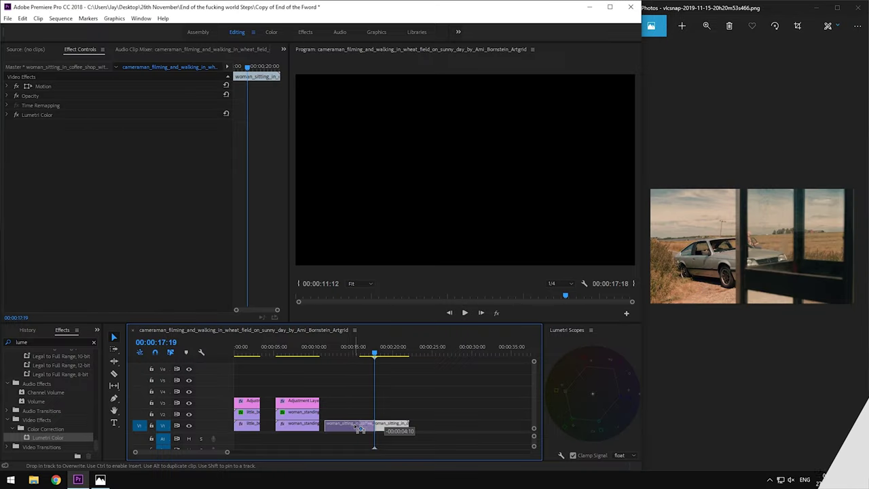
click(351, 355)
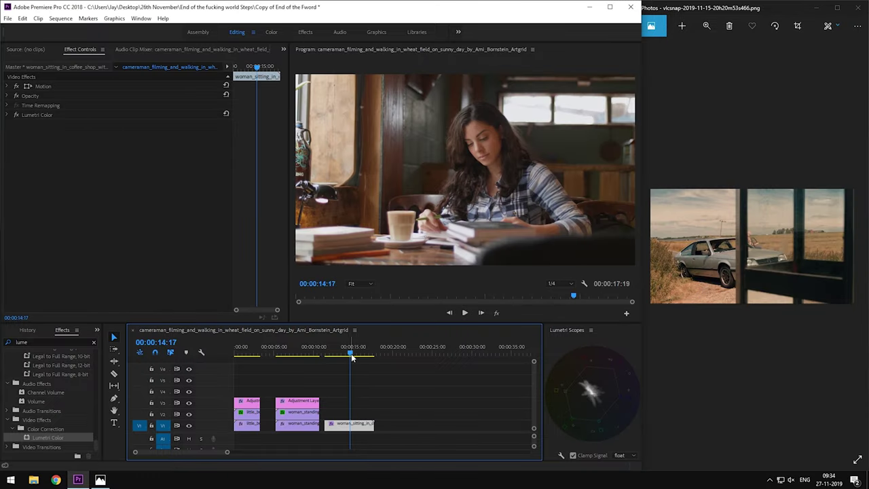
click(789, 278)
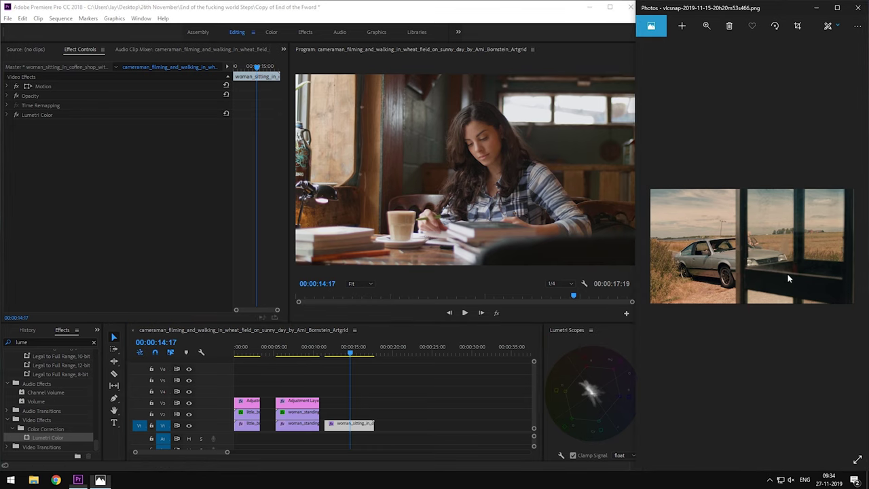
key(Left)
key(Left)
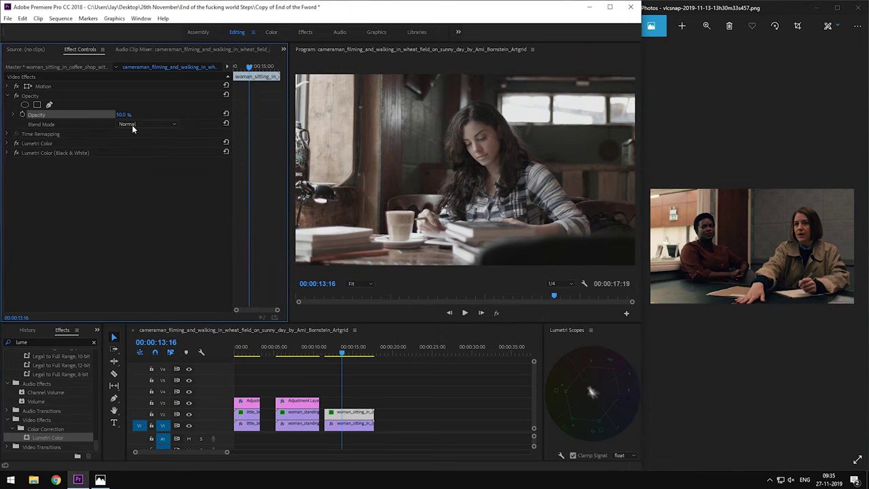
Place the adjustment layer on V3 over the full coffee shop clip and apply Lumetri Color to it
drag(48, 404, 374, 401)
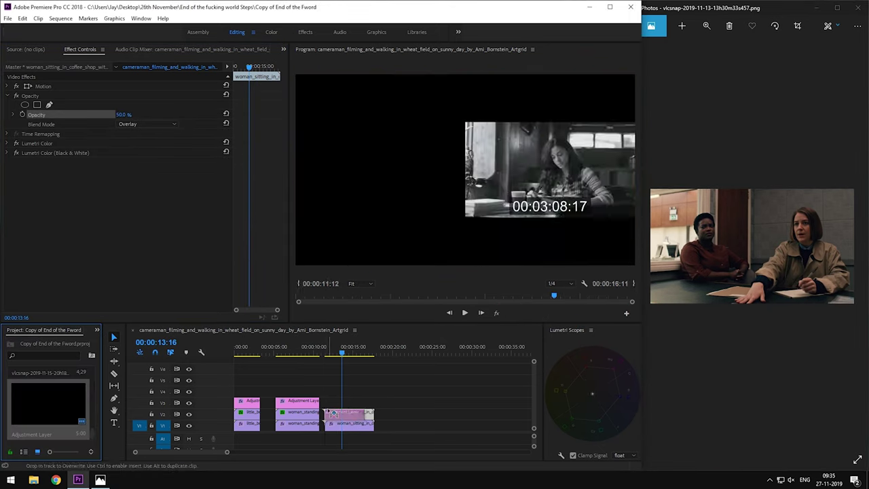
click(357, 402)
click(97, 330)
click(109, 400)
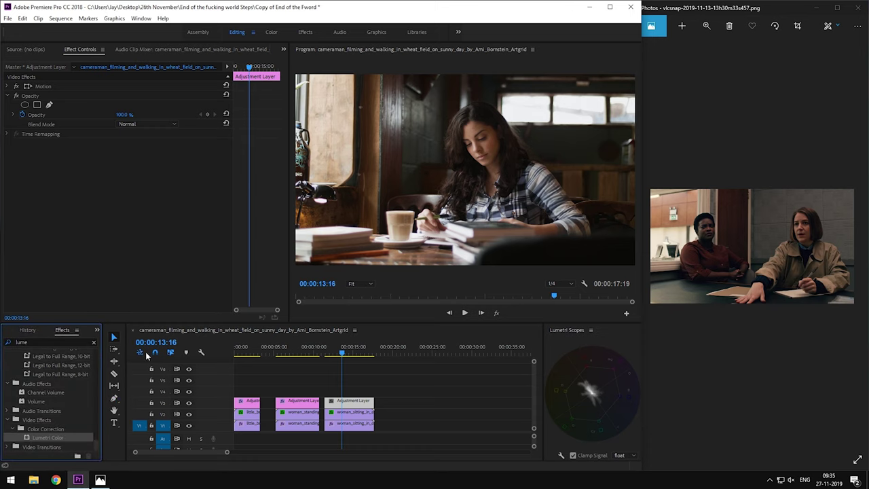
double_click(52, 439)
Load the Swarland MOD LUT as the Creative look of the coffee shop adjustment layer and lower its intensity
click(8, 97)
click(13, 154)
click(147, 174)
click(222, 28)
drag(123, 182, 100, 182)
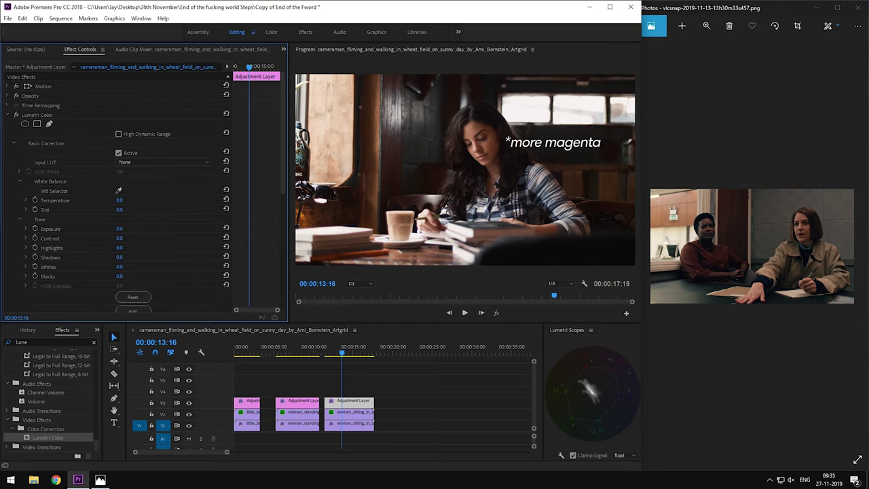
Shift the coffee shop layer's Basic Correction Tint toward magenta and rename its Lumetri Color effect as LUT
mouse_move(119, 210)
mouse_down()
mouse_move(109, 209)
mouse_move(123, 201)
mouse_up()
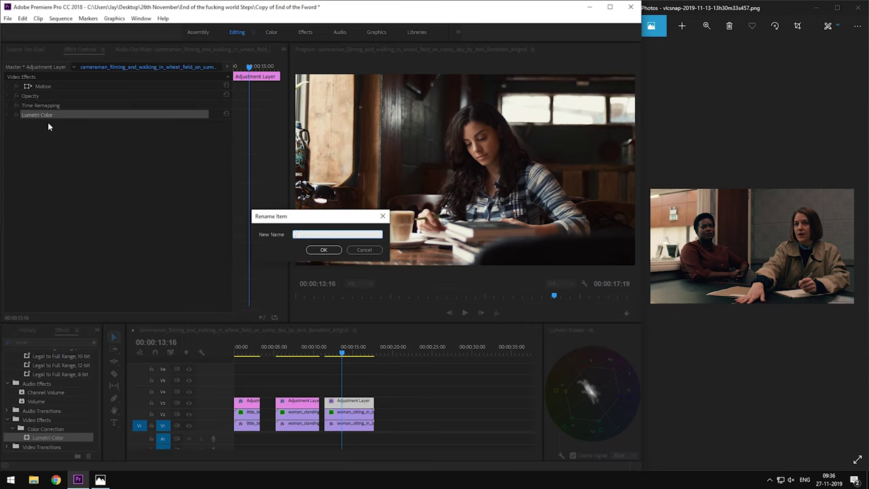
key(Return)
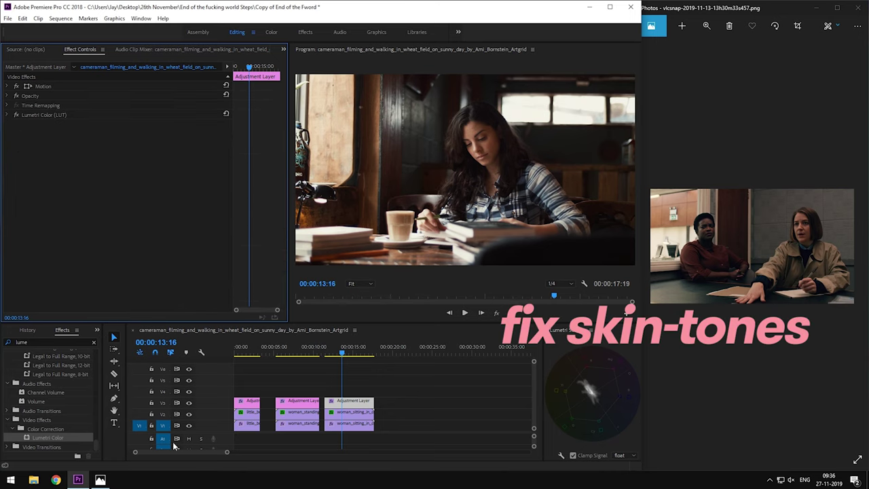
Add a second Lumetri Color effect named Skintones to the adjustment layer and sample the woman's facial skin as its HSL Secondary key
click(60, 440)
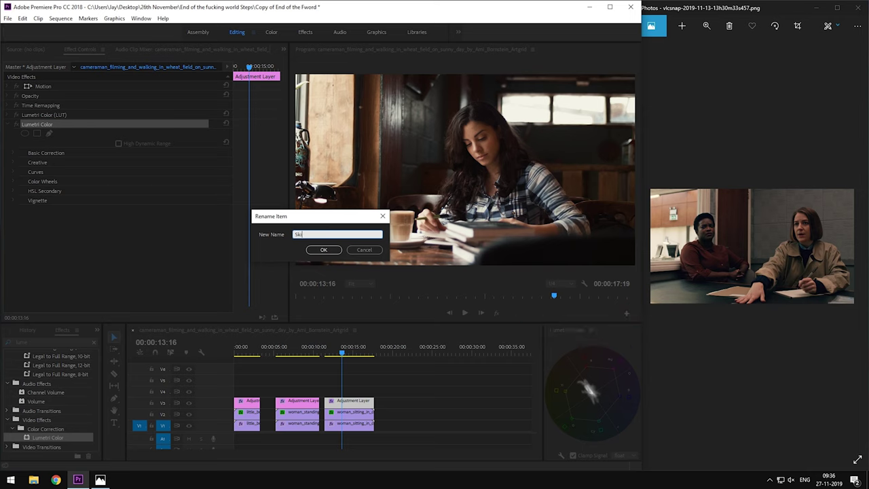
key(Return)
click(13, 191)
scroll(15, 193, down, 2)
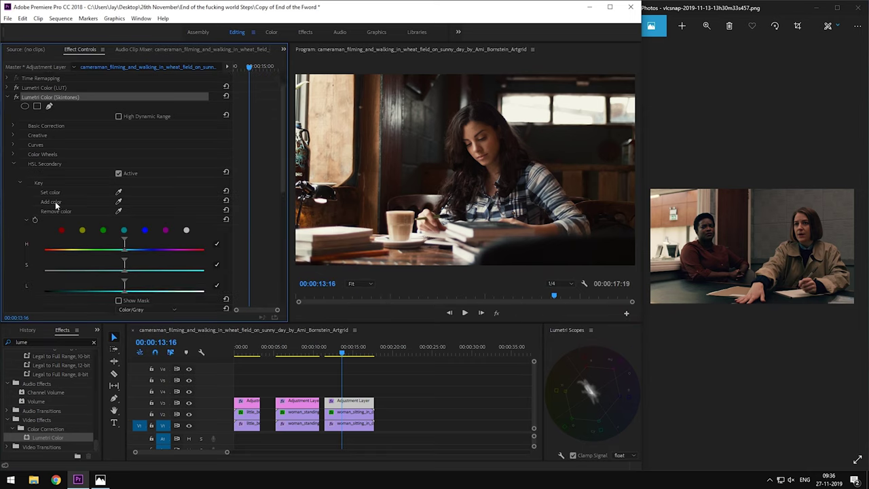
click(119, 183)
click(493, 146)
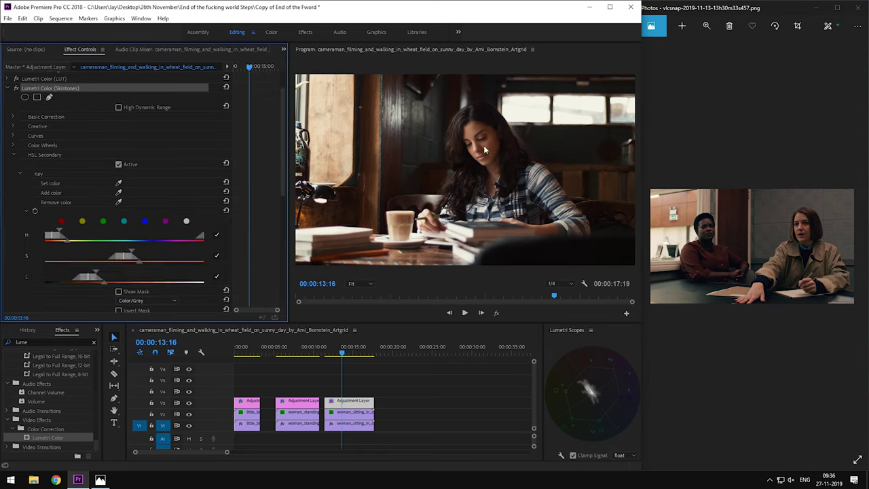
Preview the Skintones key mask and adjust its hue, saturation and luminance ranges to isolate the woman's skin
scroll(122, 269, down, 1)
click(119, 265)
drag(132, 224, 110, 229)
drag(88, 249, 106, 249)
drag(59, 204, 65, 203)
drag(115, 246, 130, 247)
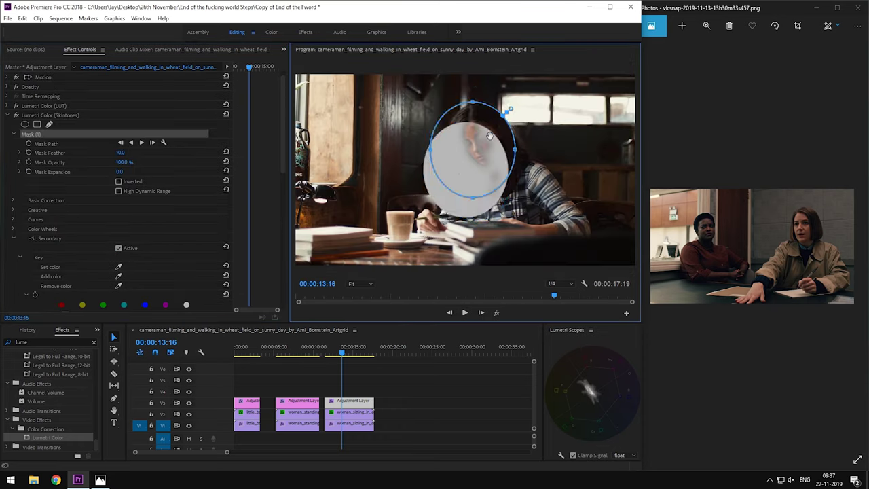
Fit the Skintones effect's oval mask around the woman's head with a feather of 337, and turn off the key mask preview
drag(490, 136, 498, 124)
drag(481, 185, 480, 224)
drag(523, 156, 537, 153)
drag(120, 152, 128, 153)
scroll(30, 190, down, 1)
scroll(30, 190, down, 4)
click(119, 230)
Set the Skintones HSL Secondary correction's Tint to 17 to match the pinker skin of the woman in the reference still
scroll(49, 254, down, 6)
drag(668, 47, 707, 49)
drag(842, 160, 295, 285)
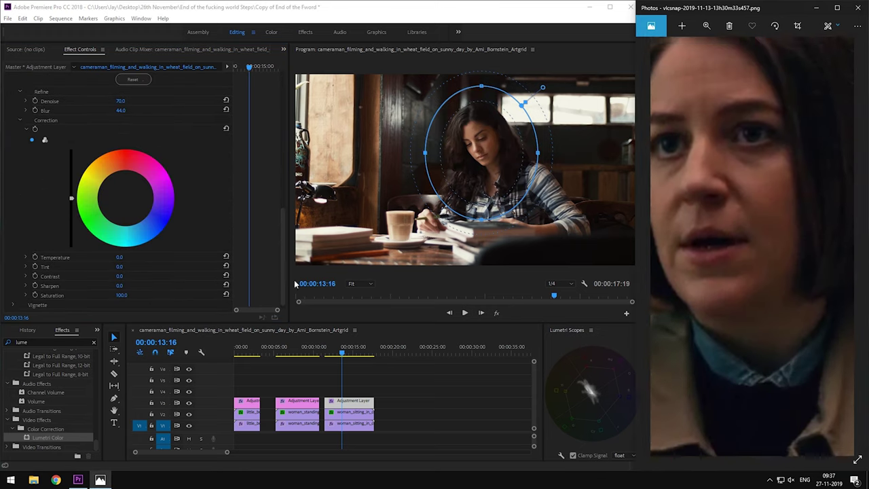
click(360, 284)
click(360, 346)
drag(470, 277, 481, 276)
drag(633, 174, 628, 147)
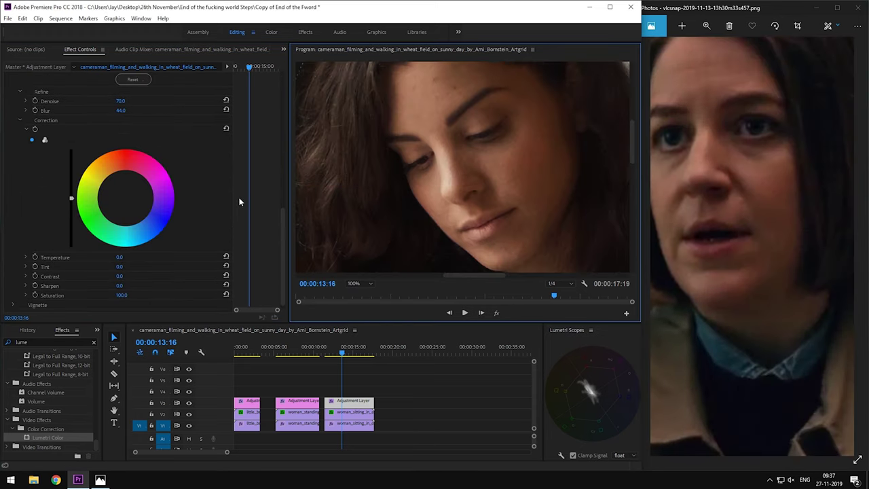
scroll(170, 257, down, 1)
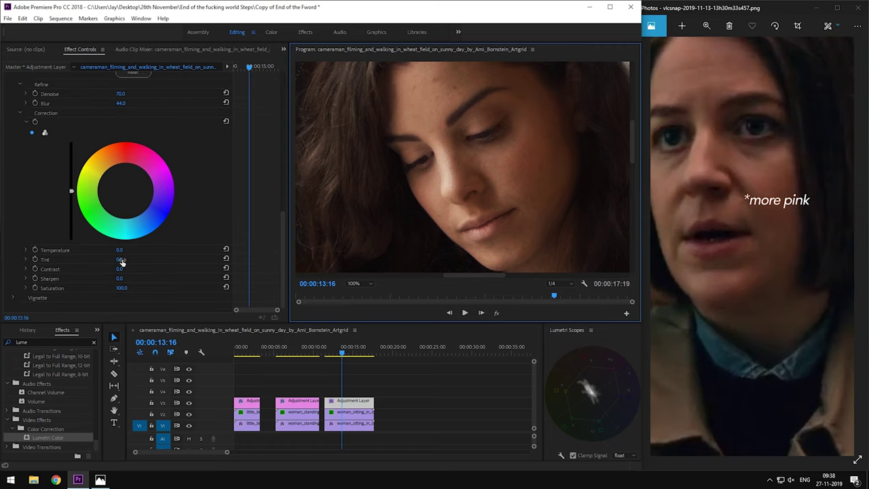
drag(120, 260, 126, 260)
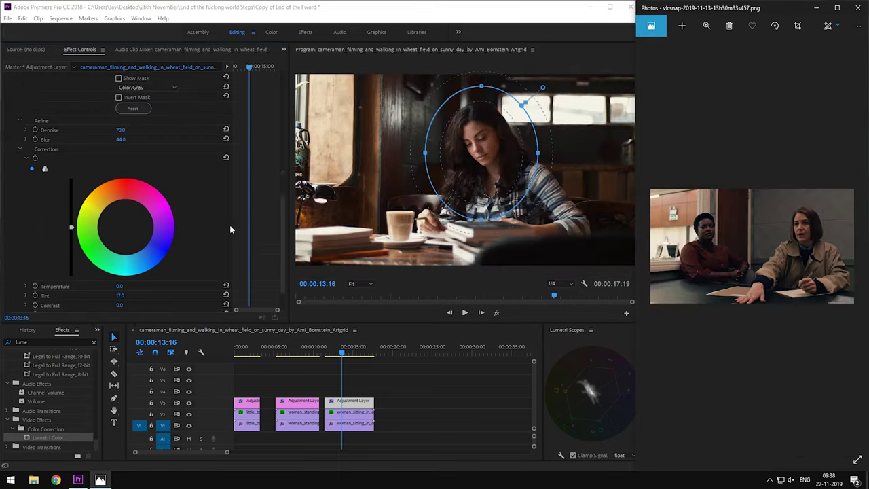
Compare the coffee shop shot before and after grading by toggling the Skintones effect and the V3 track output
scroll(229, 225, up, 10)
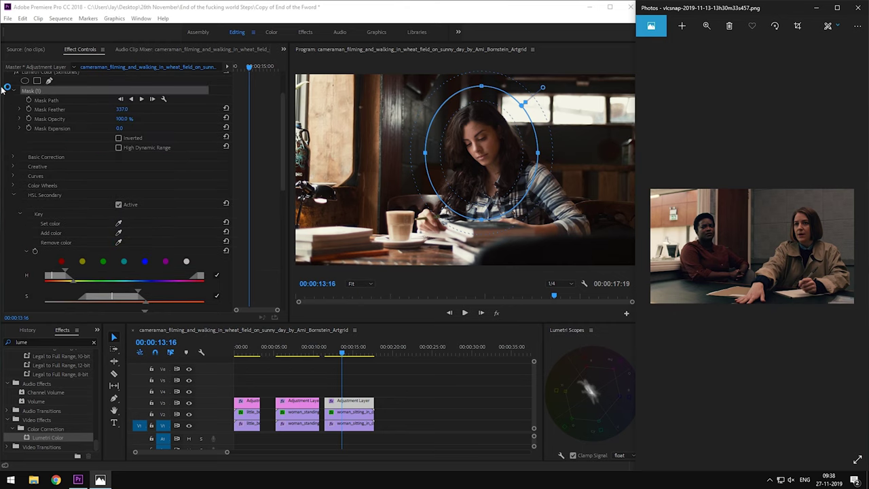
scroll(14, 101, up, 2)
click(8, 118)
click(19, 125)
click(190, 405)
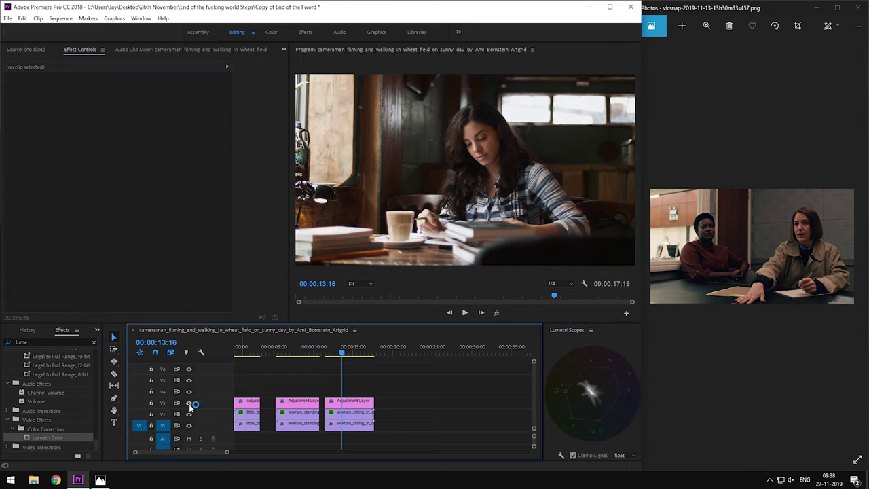